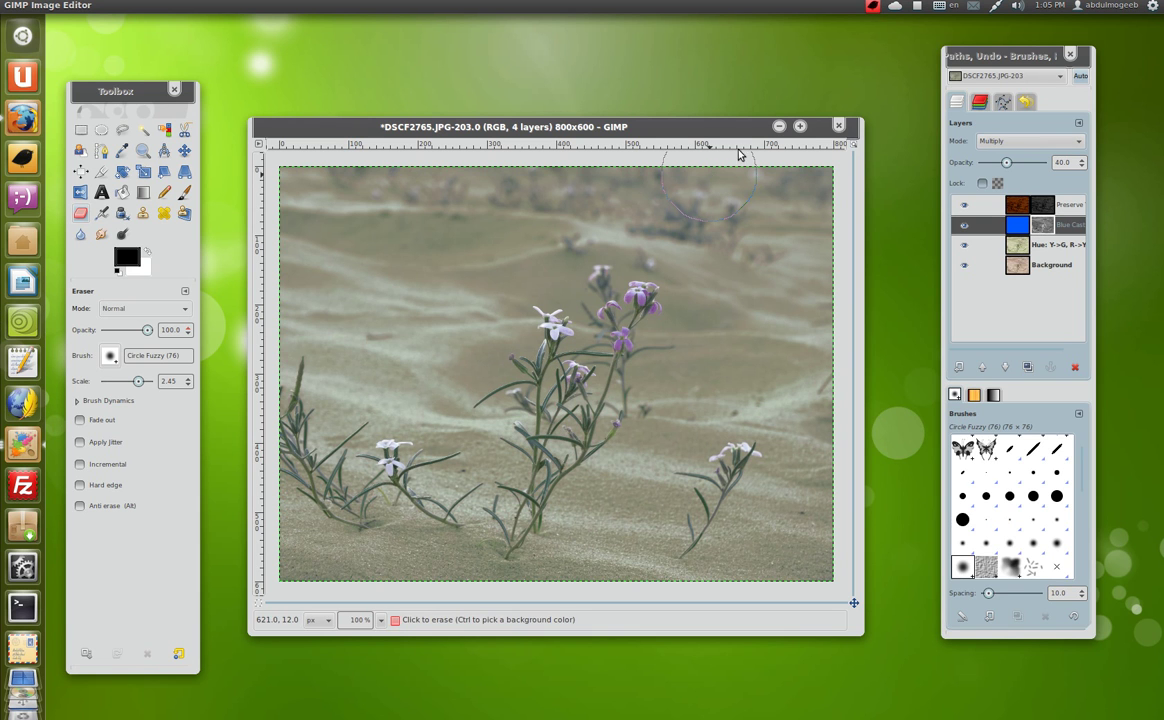
Quit the tray application, nudge the image window up, and compare the photo with undo and redo
{"action": "left_click", "coordinate": [872, 6]}
{"action": "left_click", "coordinate": [894, 48]}
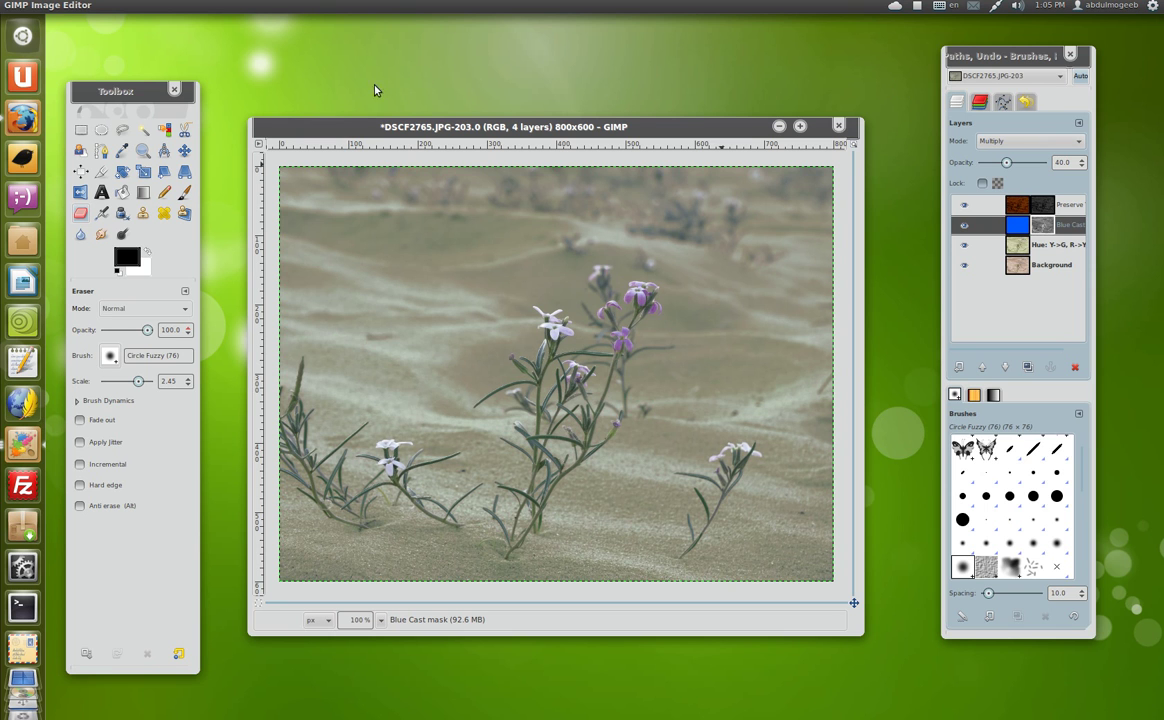
{"action": "left_click_drag", "start_coordinate": [415, 127], "coordinate": [421, 96]}
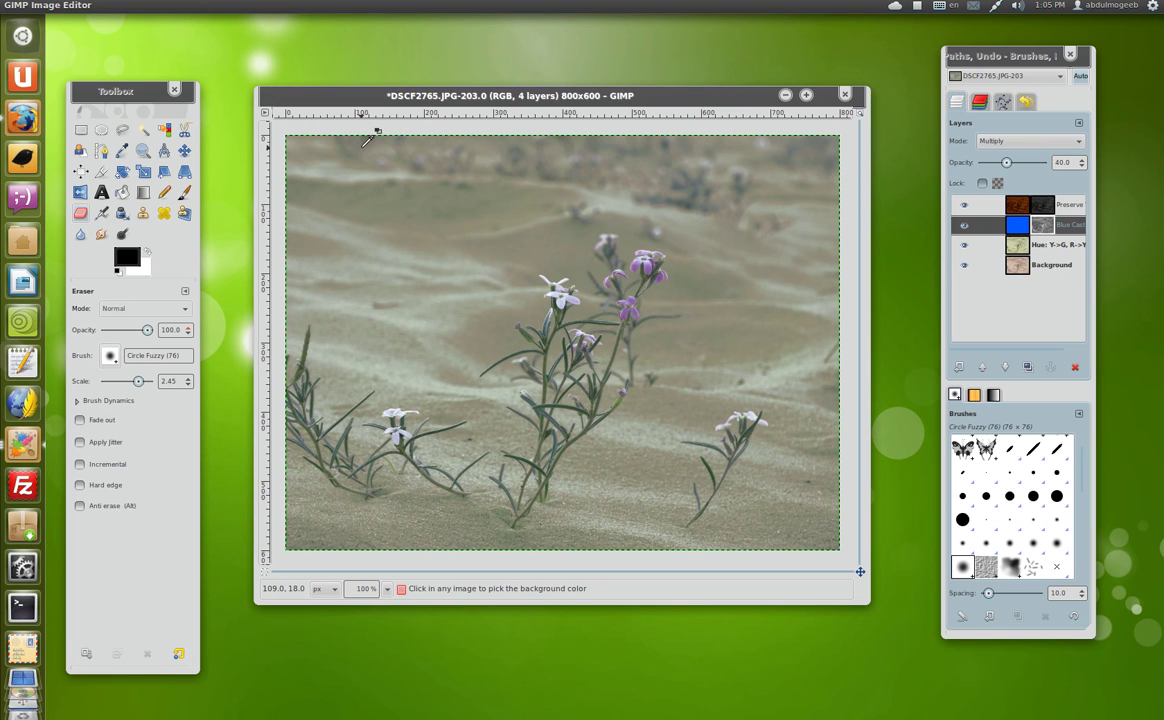
{"action": "key", "text": "ctrl+z"}
{"action": "key", "text": "ctrl+z"}
{"action": "key", "text": "ctrl+z"}
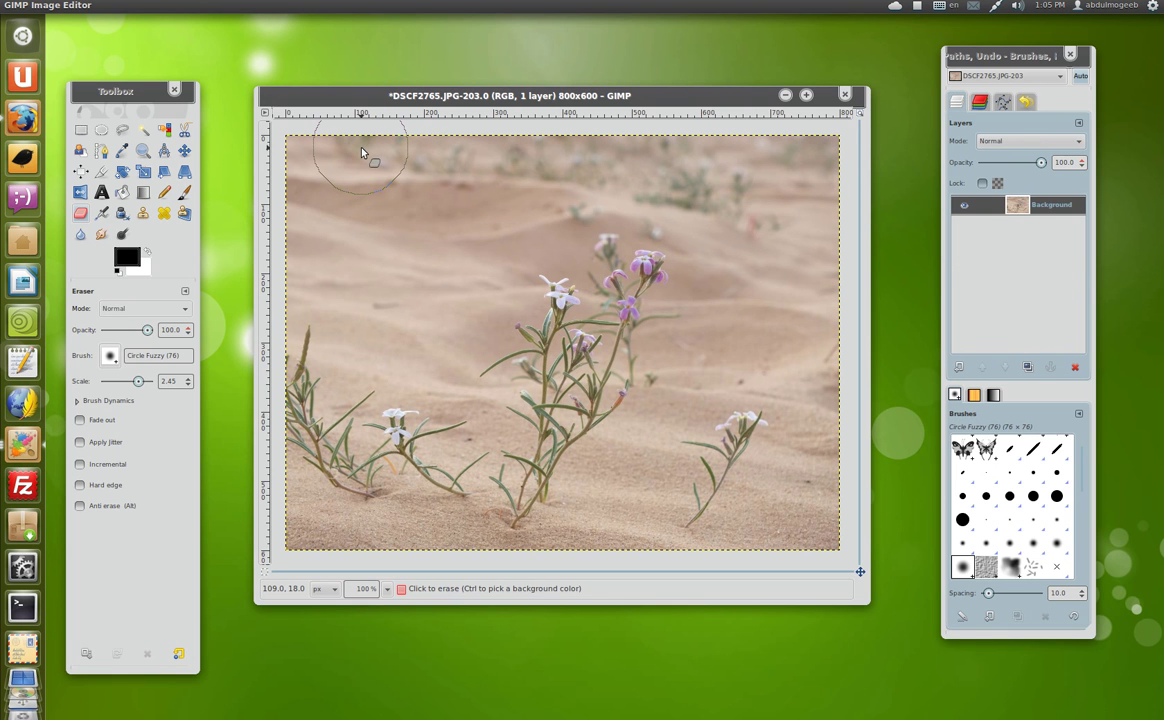
{"action": "key", "text": "ctrl+y"}
{"action": "key", "text": "ctrl+y"}
{"action": "key", "text": "ctrl+y"}
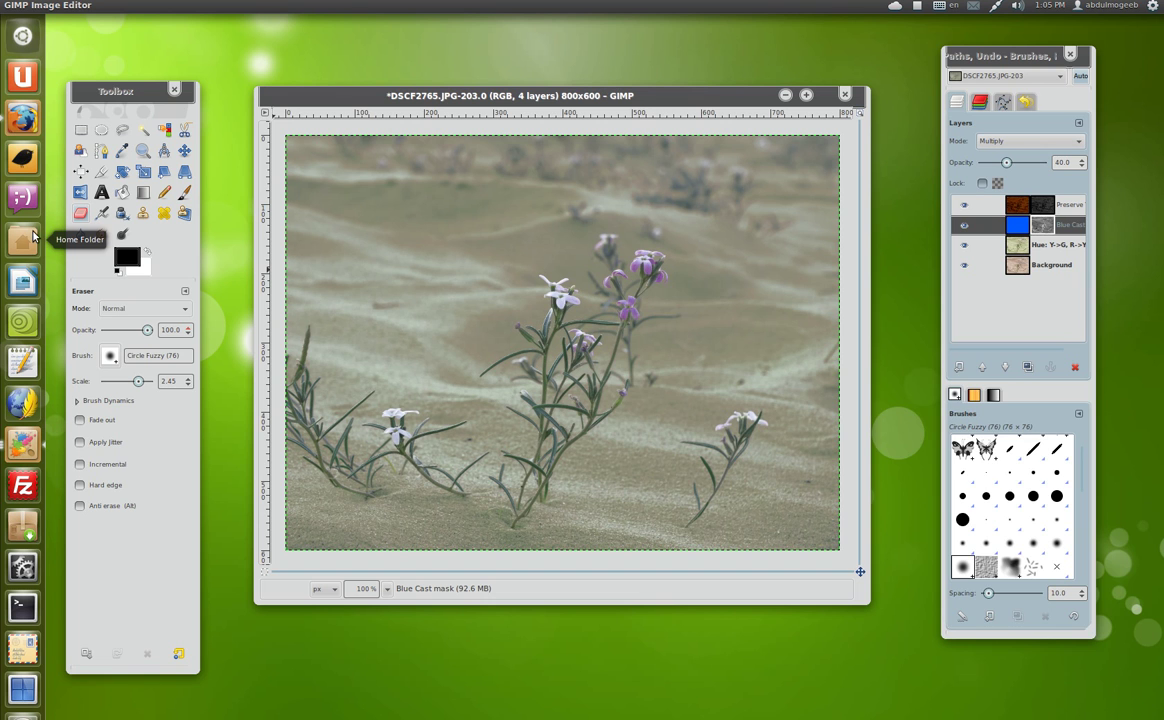
Open the home folder in the file manager with hidden folders shown and reposition its window
{"action": "left_click", "coordinate": [33, 235]}
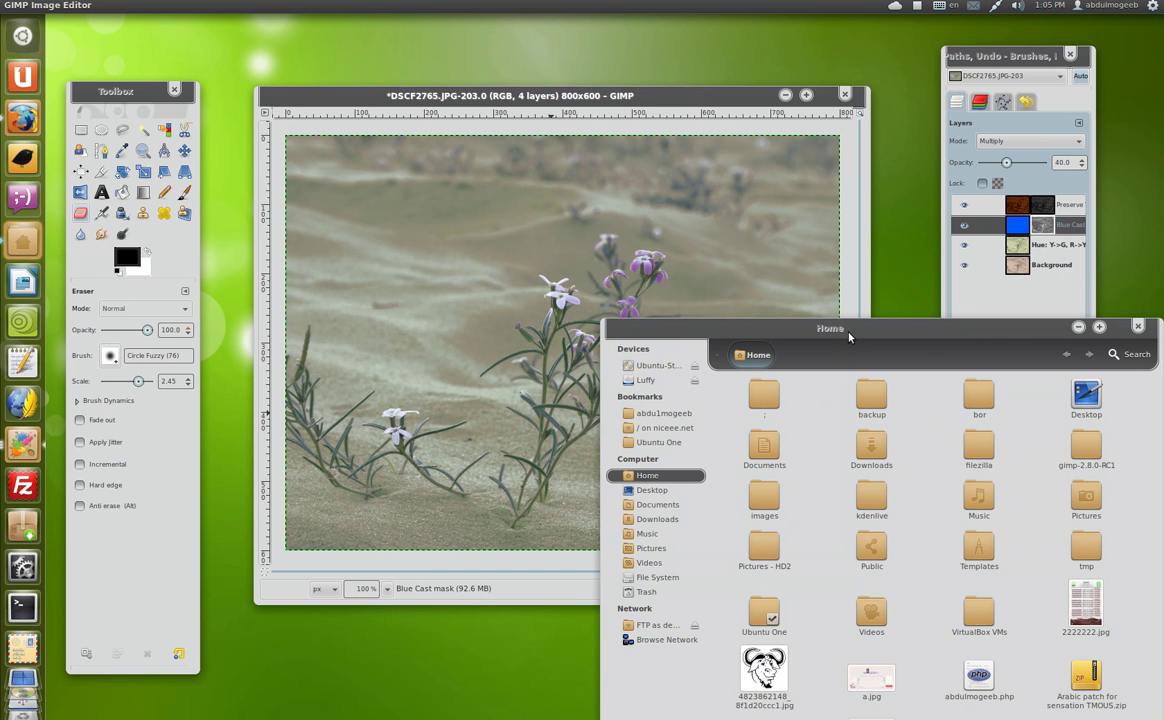
{"action": "left_click", "coordinate": [940, 340]}
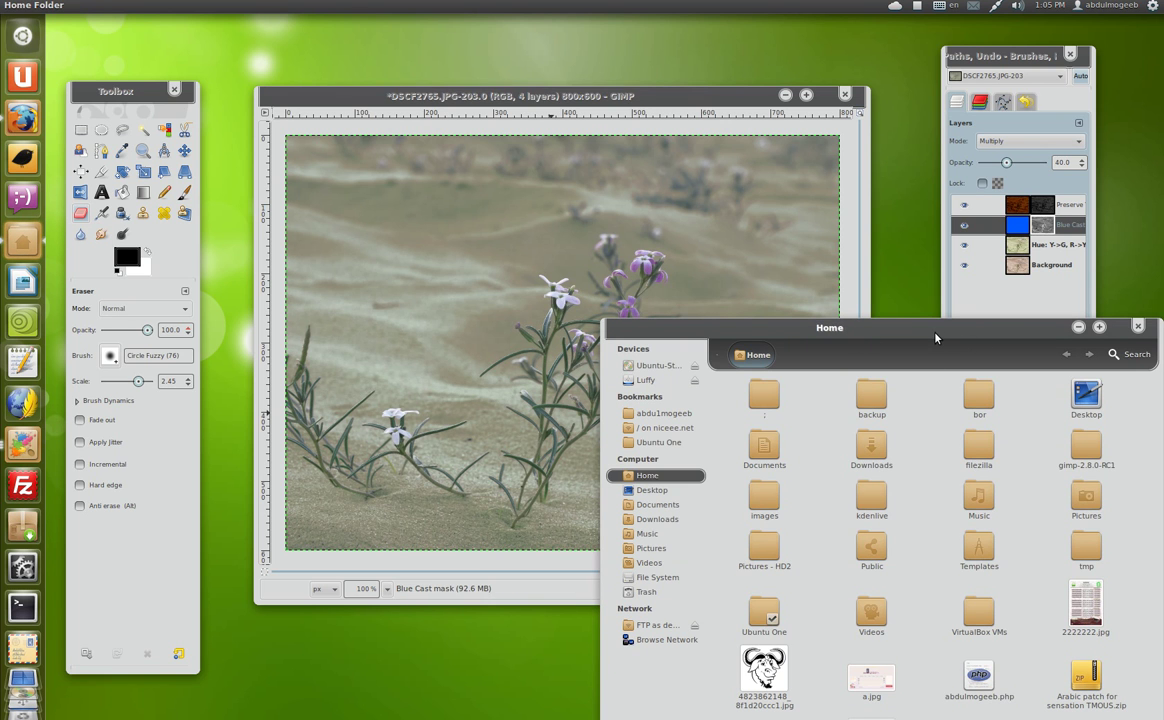
{"action": "key", "text": "ctrl+h"}
{"action": "middle_click", "coordinate": [867, 330]}
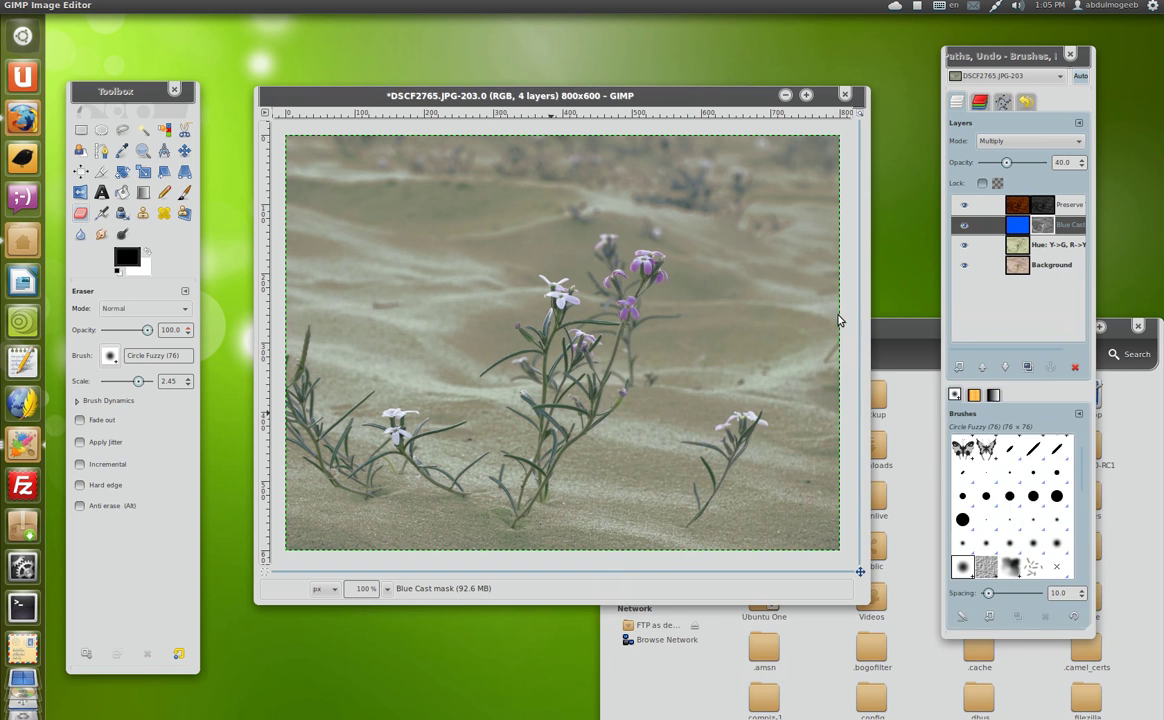
{"action": "double_click", "coordinate": [867, 330]}
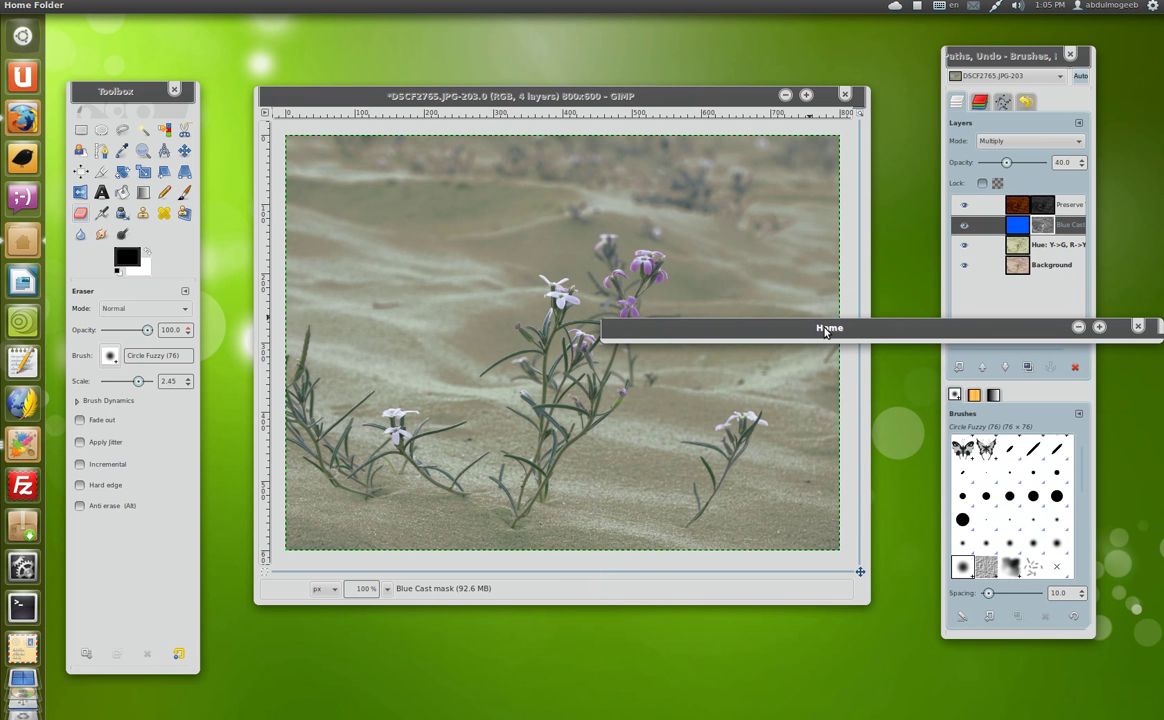
{"action": "double_click", "coordinate": [826, 330]}
{"action": "left_click_drag", "start_coordinate": [883, 327], "coordinate": [738, 270]}
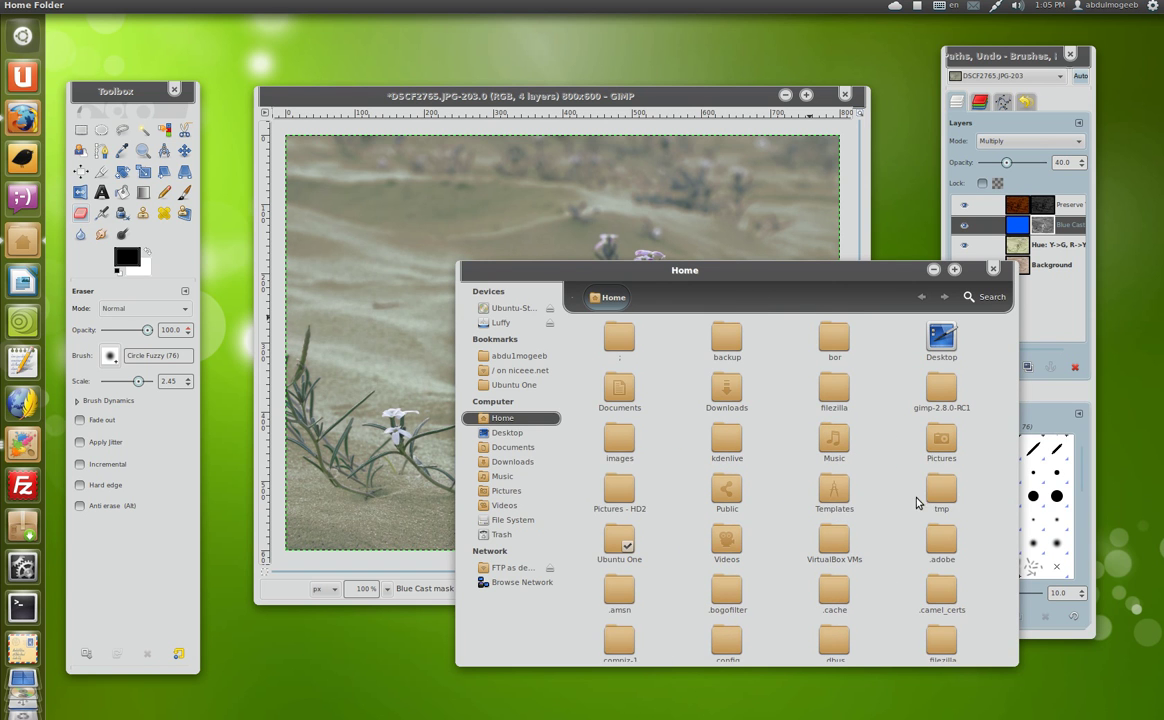
{"action": "scroll", "coordinate": [896, 517], "scroll_direction": "down", "scroll_amount": 2}
{"action": "scroll", "coordinate": [889, 522], "scroll_direction": "down", "scroll_amount": 1}
{"action": "scroll", "coordinate": [889, 522], "scroll_direction": "down", "scroll_amount": 1}
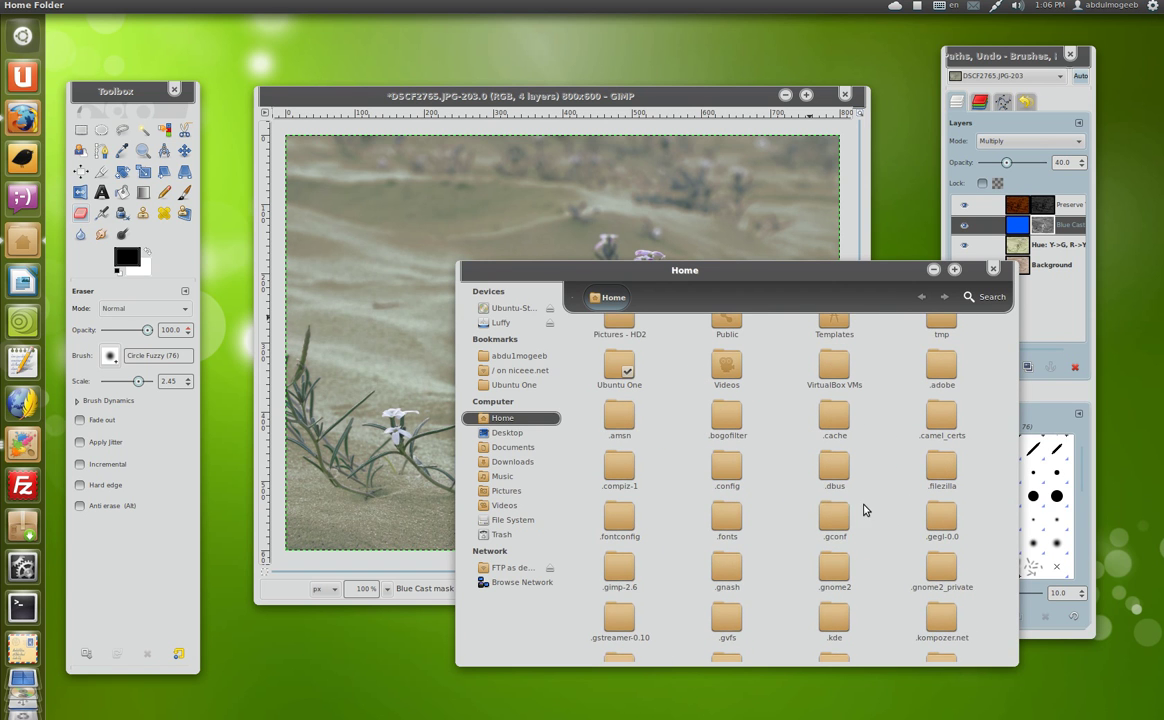
Select elsamuko-rainy-landscape.scm in .gimp-2.6/scripts, close the file manager, and undo to the single-layer photo
{"action": "double_click", "coordinate": [619, 570]}
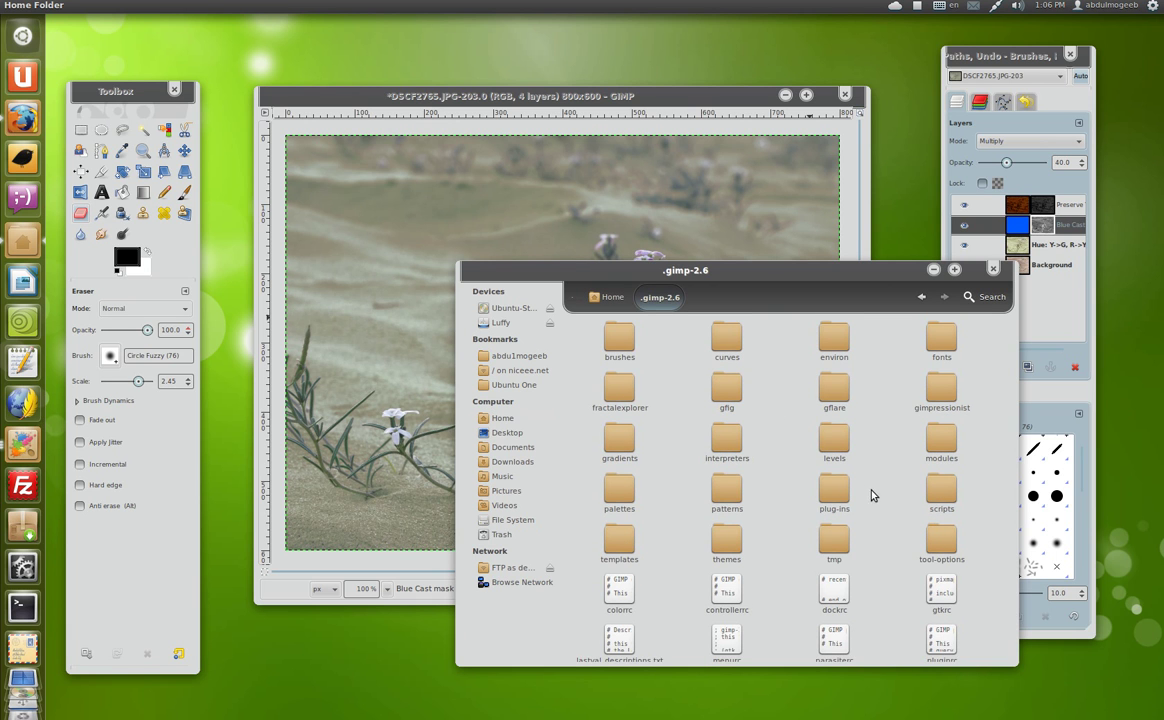
{"action": "double_click", "coordinate": [951, 510]}
{"action": "left_click", "coordinate": [622, 340]}
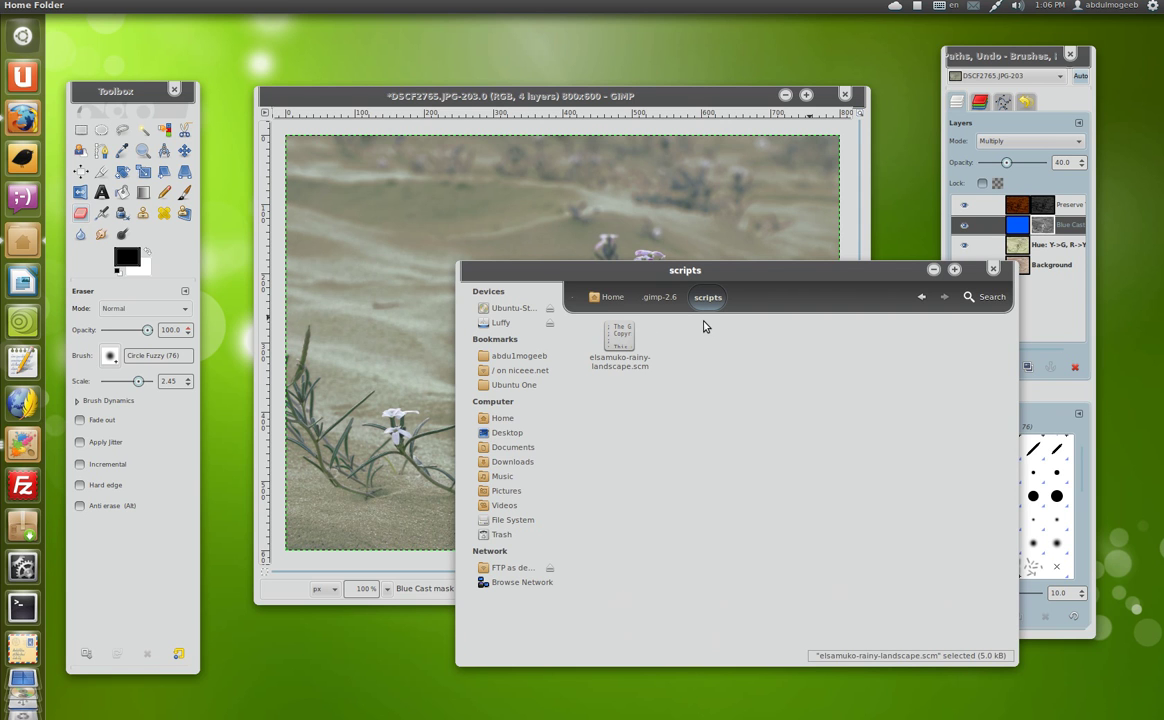
{"action": "left_click", "coordinate": [993, 270]}
{"action": "key", "text": "ctrl+z"}
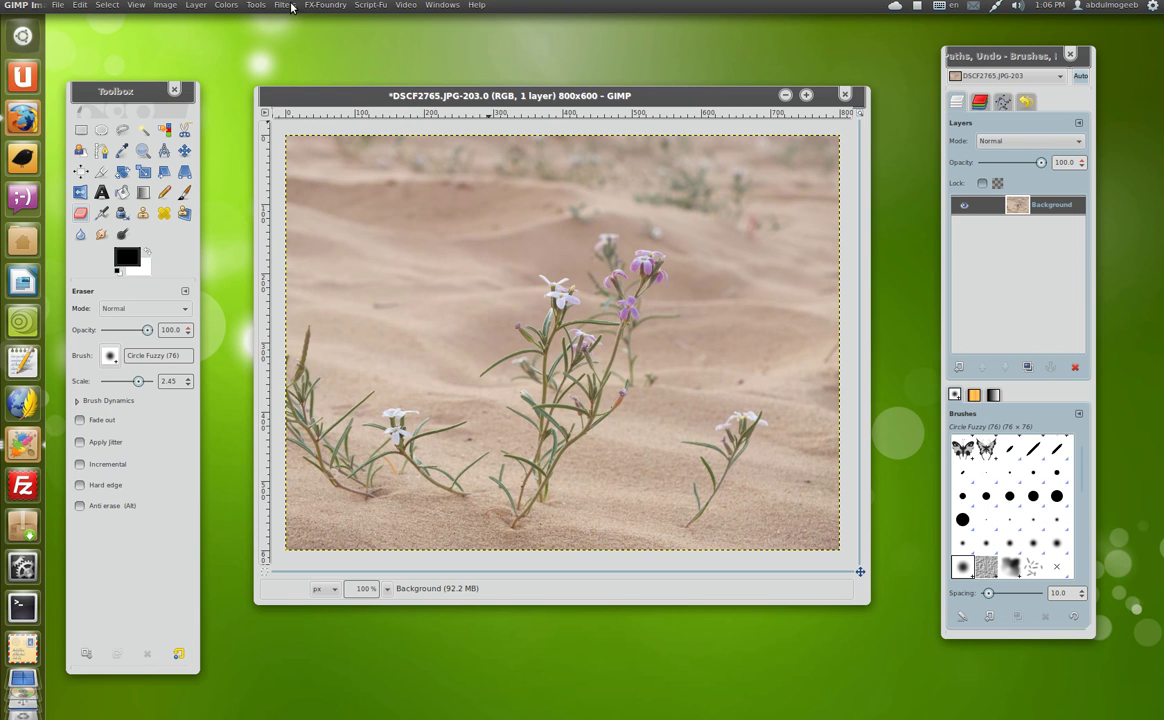
Start the Rainy Landscape filter and set a saturated yellow Preserve Color
{"action": "left_click", "coordinate": [289, 6]}
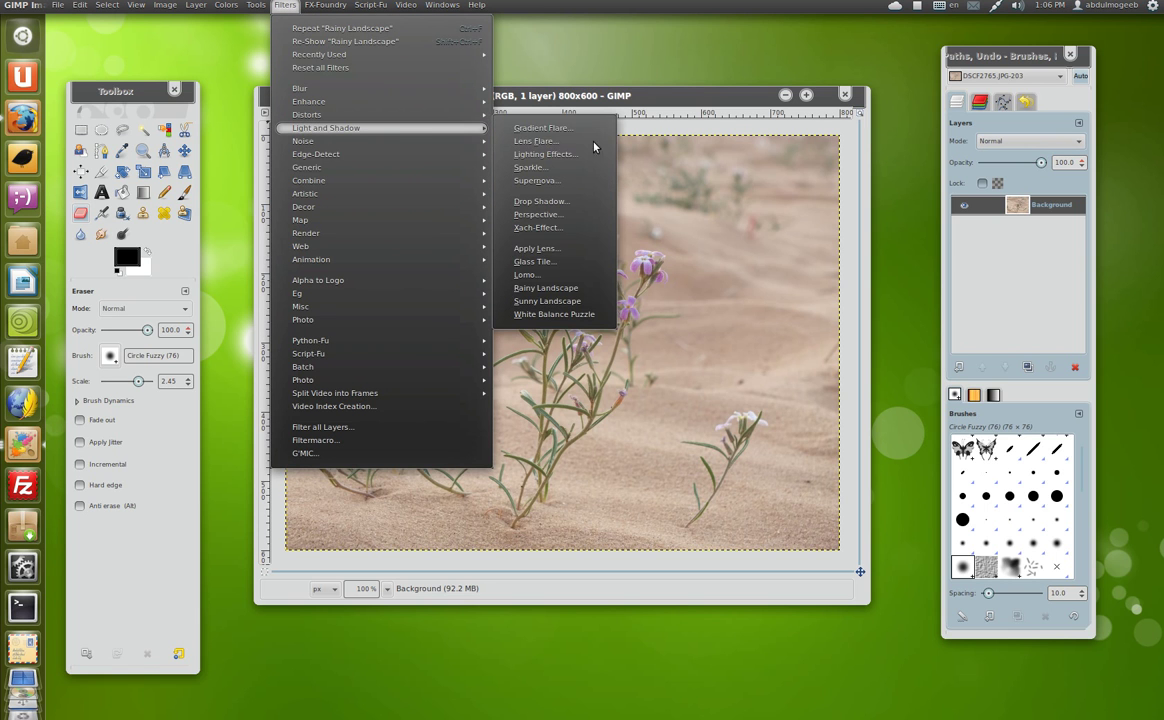
{"action": "left_click", "coordinate": [582, 292]}
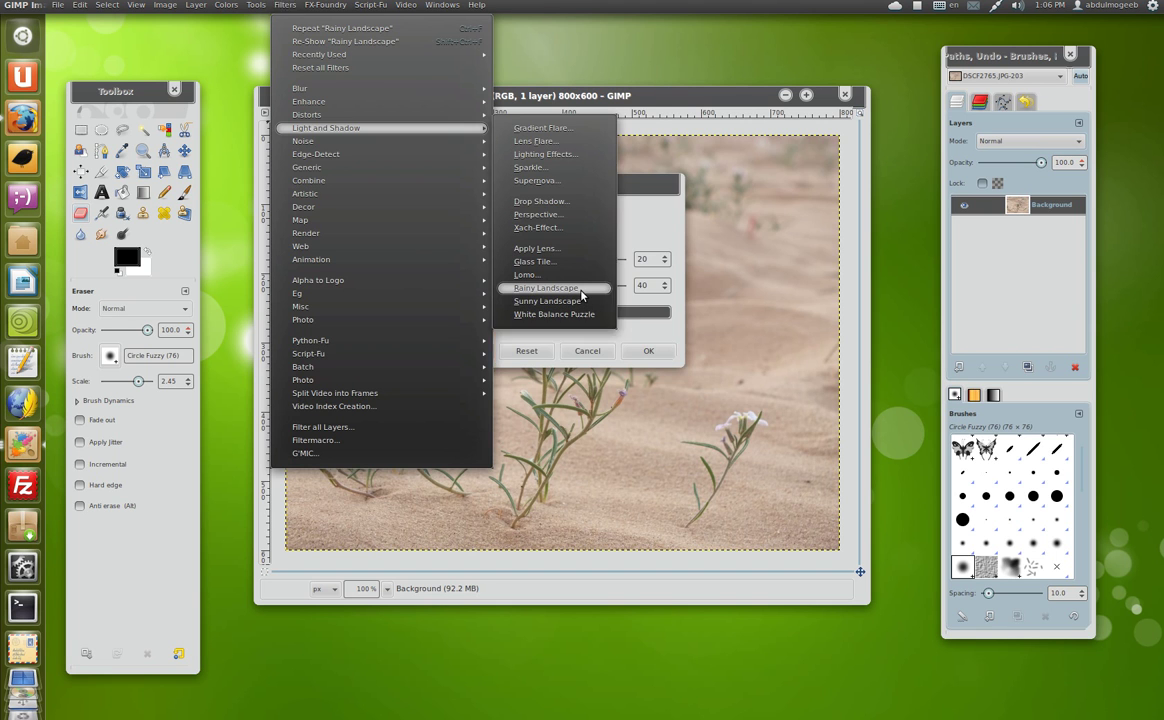
{"action": "left_click_drag", "start_coordinate": [548, 195], "coordinate": [386, 41]}
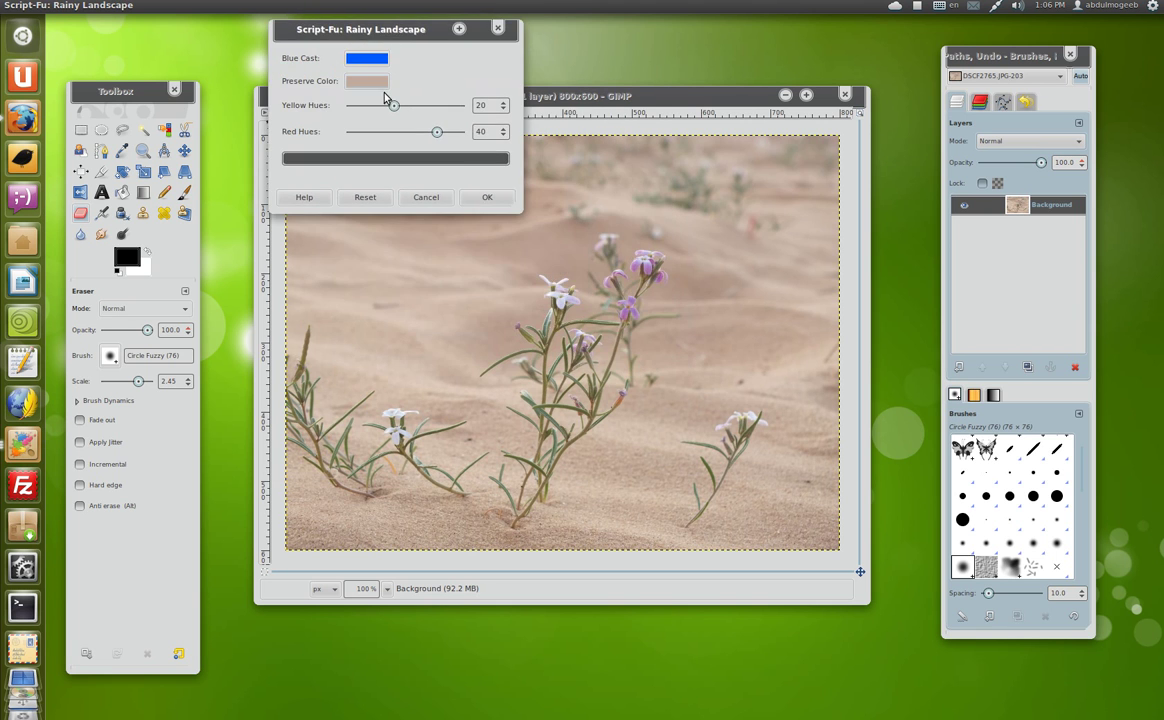
{"action": "left_click", "coordinate": [362, 84]}
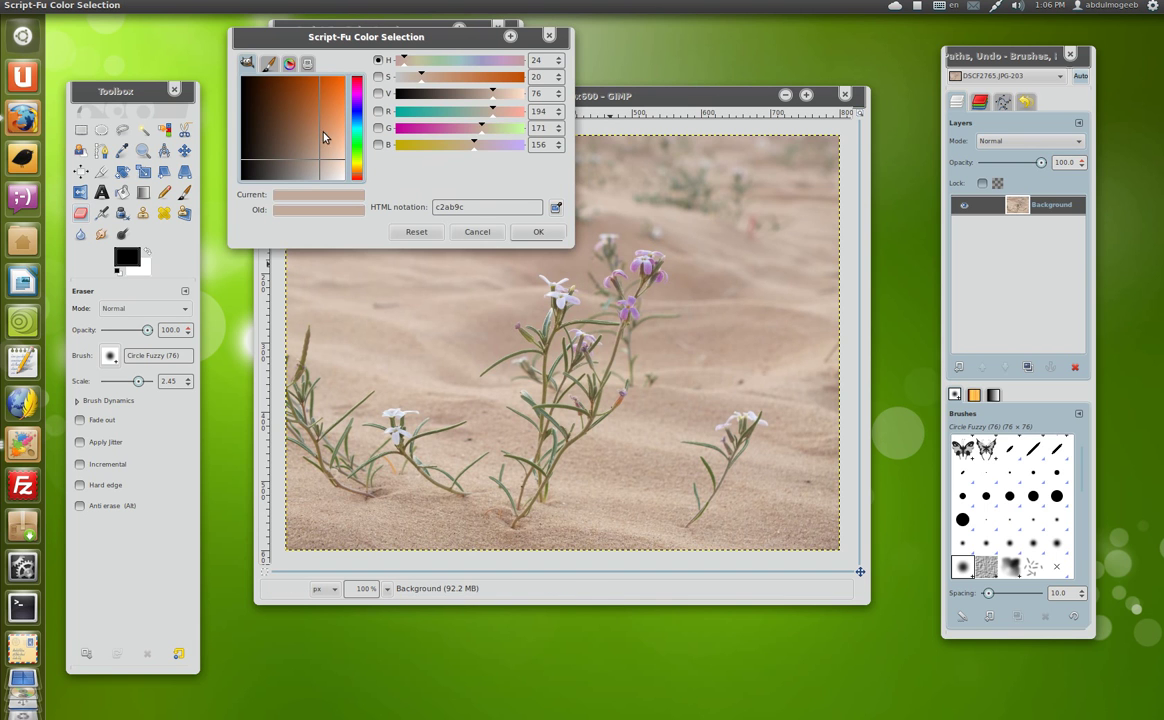
{"action": "left_click_drag", "start_coordinate": [355, 172], "coordinate": [345, 80]}
{"action": "left_click", "coordinate": [538, 231]}
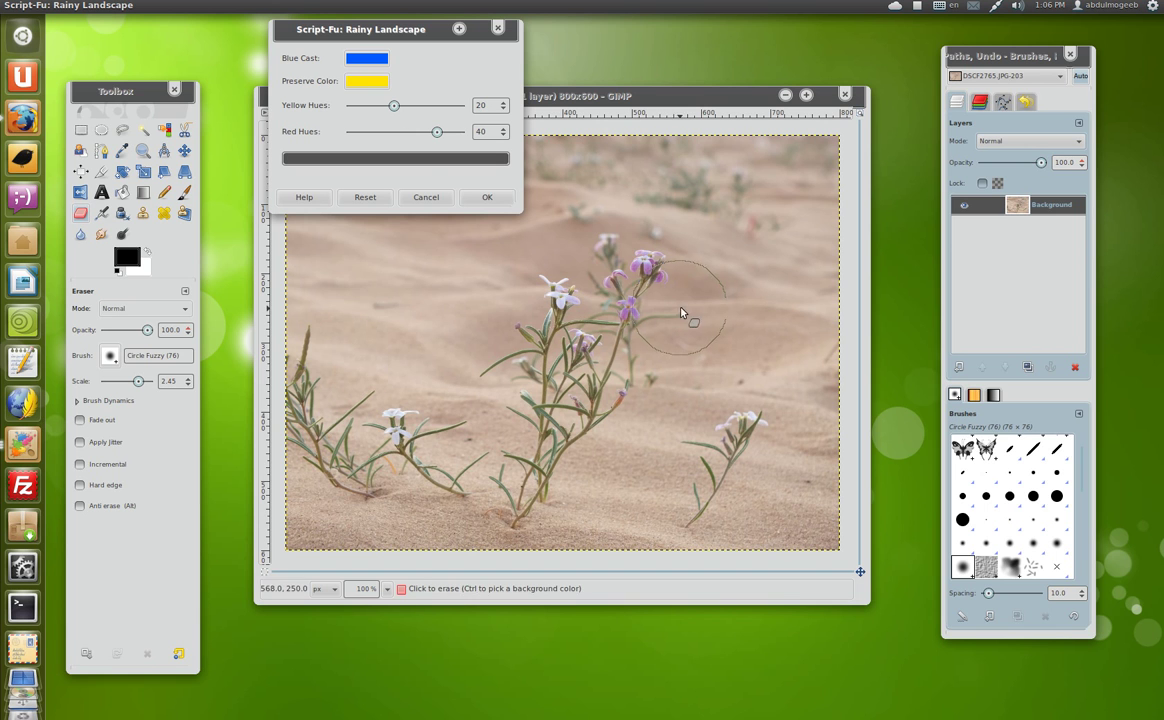
Set Preserve Color to the beige sand picked from the photo, run the filter, then undo it
{"action": "left_click", "coordinate": [358, 84]}
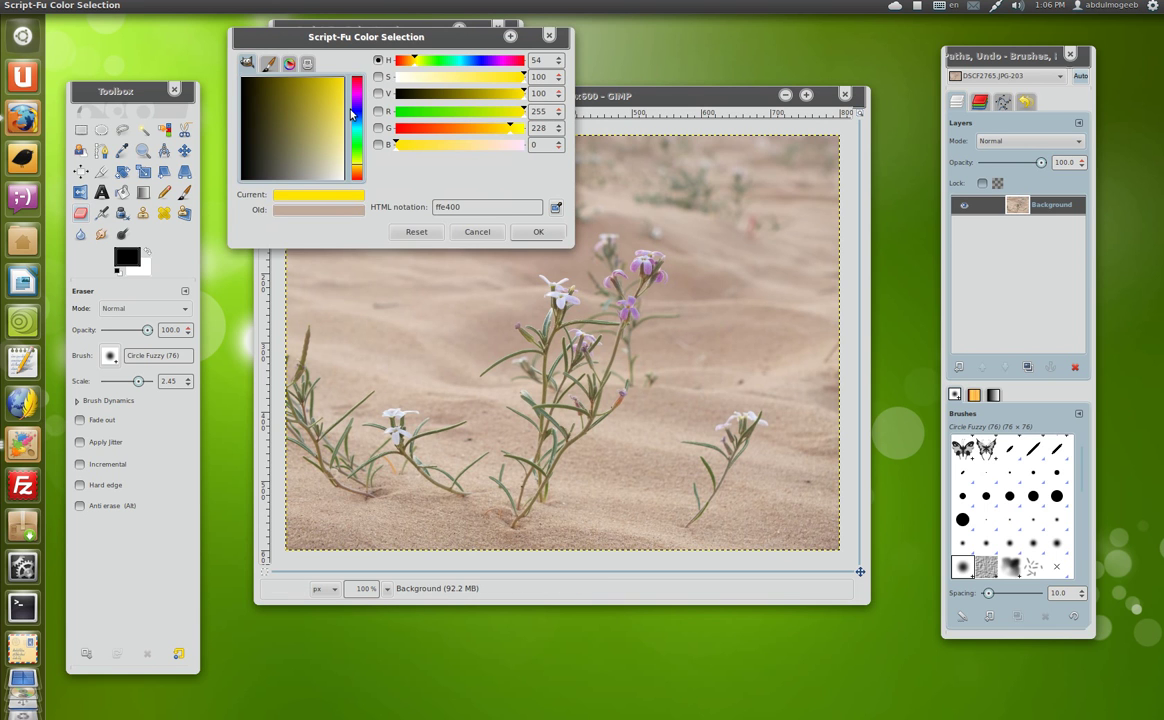
{"action": "left_click", "coordinate": [441, 374]}
{"action": "left_click", "coordinate": [538, 231]}
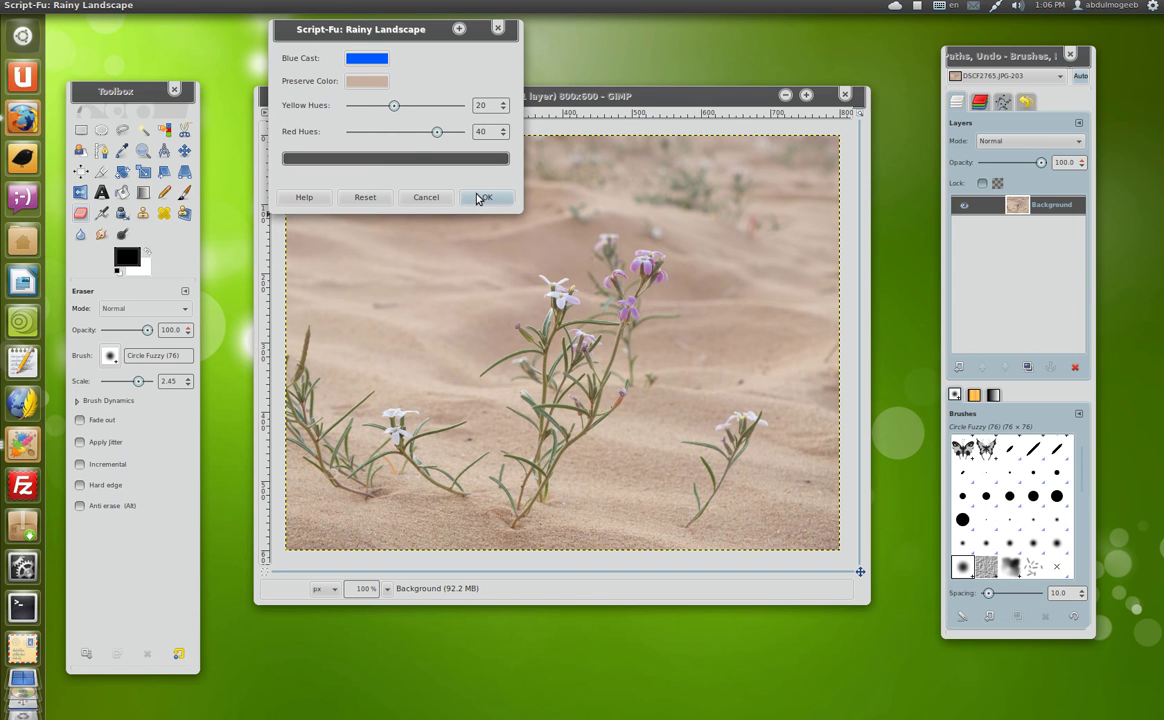
{"action": "left_click", "coordinate": [478, 198]}
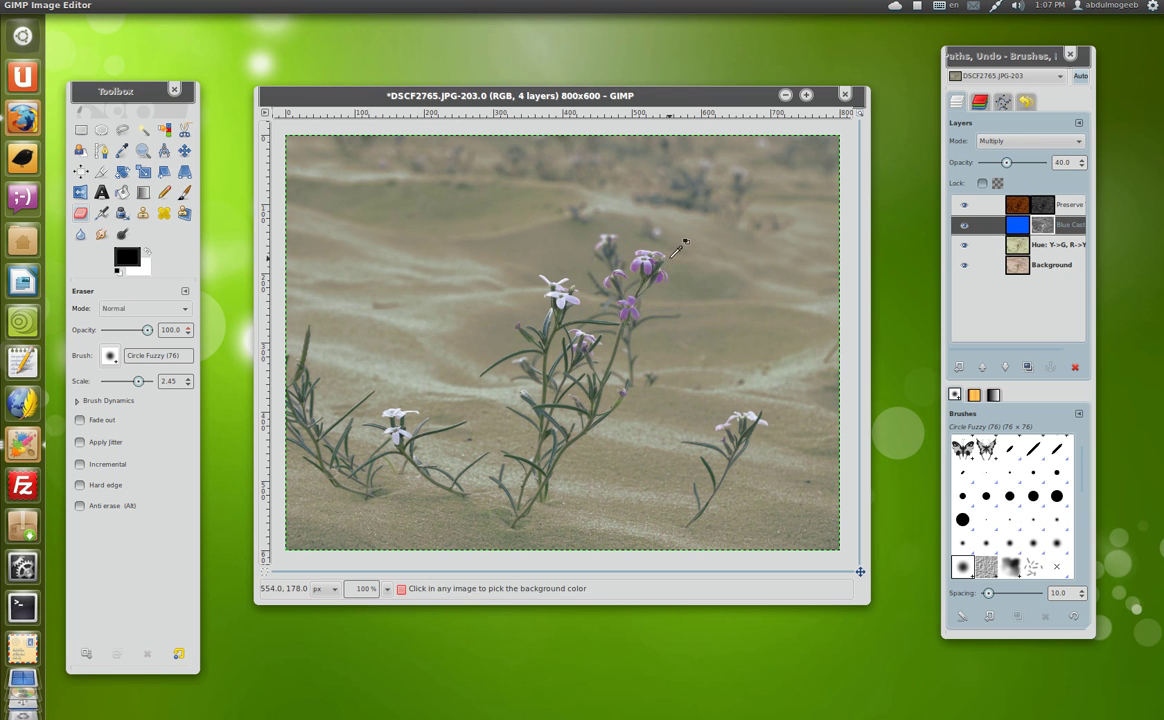
{"action": "key", "text": "ctrl+z"}
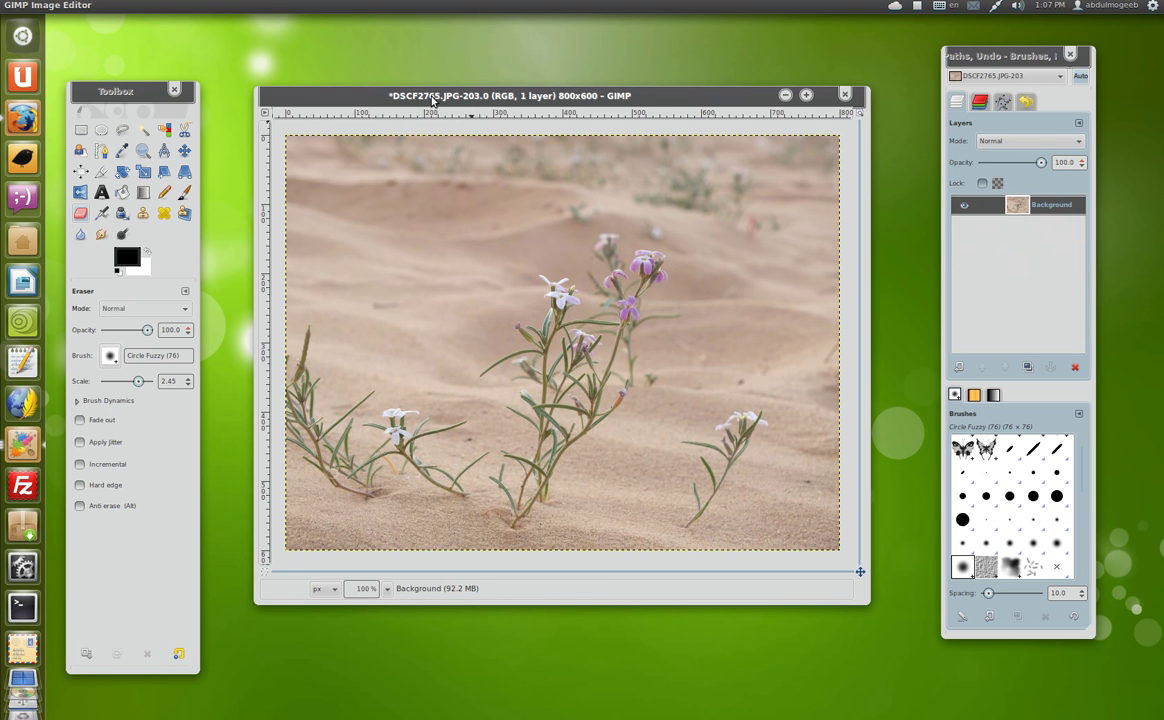
Run Sunny Landscape with its default settings, moving the dialog off the photo first
{"action": "left_click", "coordinate": [285, 5]}
{"action": "mouse_move", "coordinate": [326, 128]}
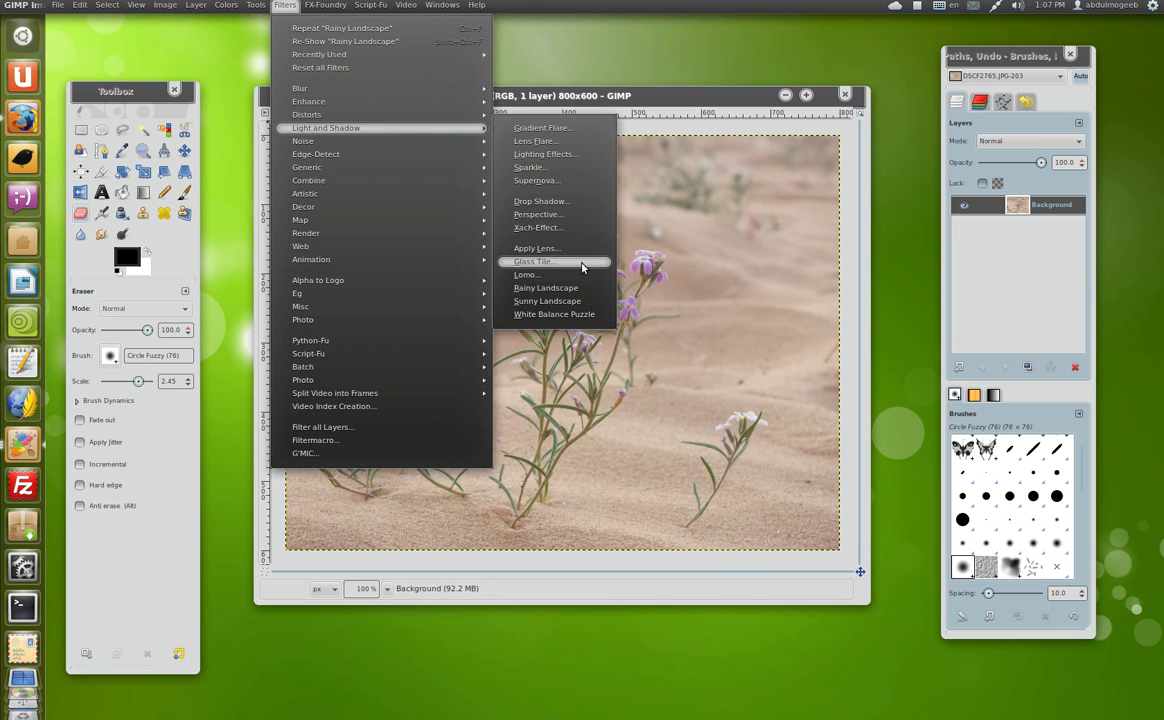
{"action": "left_click", "coordinate": [585, 302]}
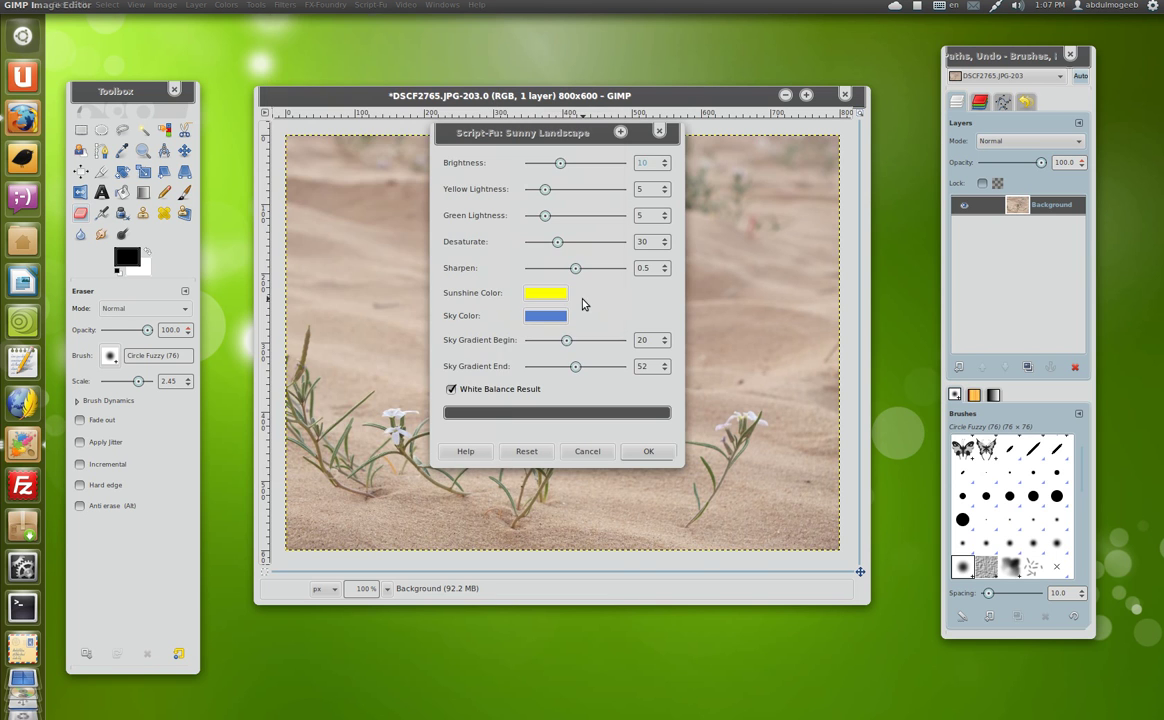
{"action": "left_click_drag", "start_coordinate": [555, 143], "coordinate": [785, 139]}
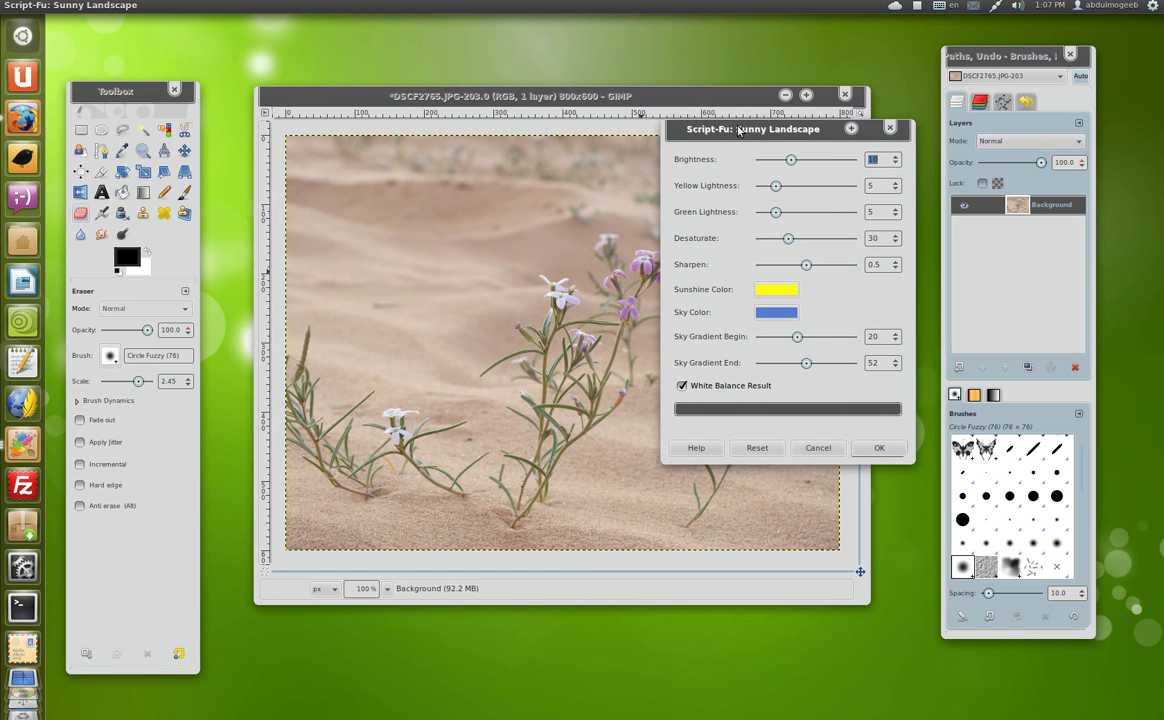
{"action": "left_click_drag", "start_coordinate": [743, 132], "coordinate": [767, 54]}
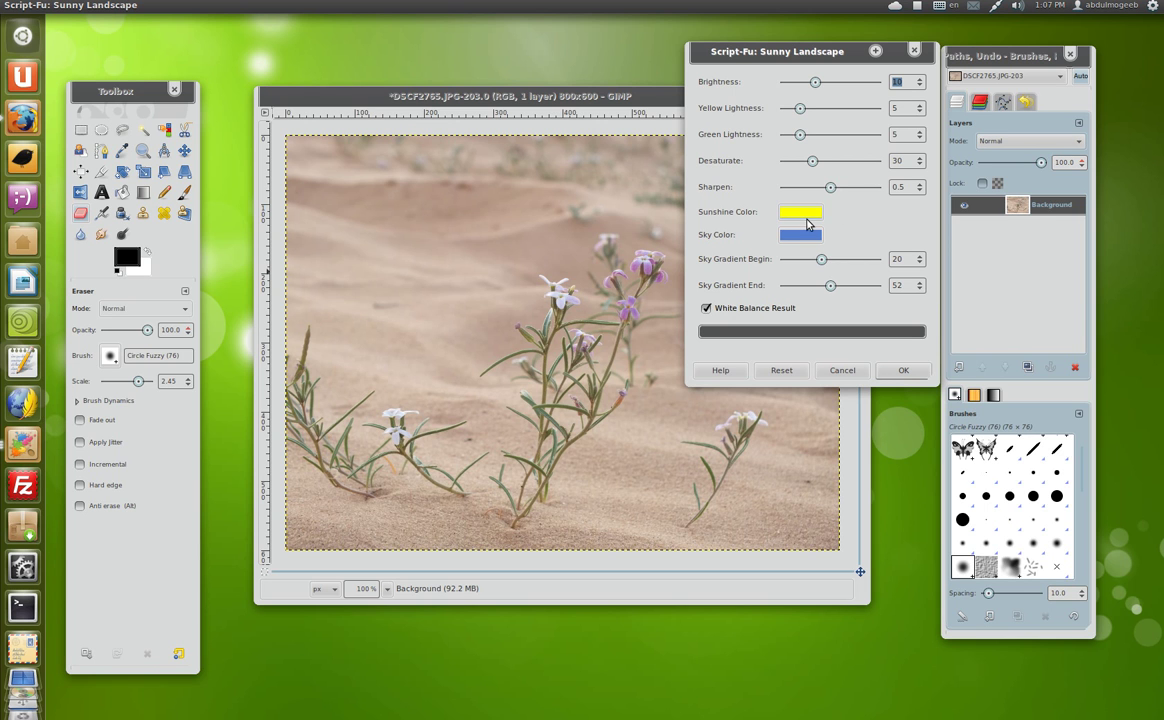
{"action": "left_click", "coordinate": [898, 371]}
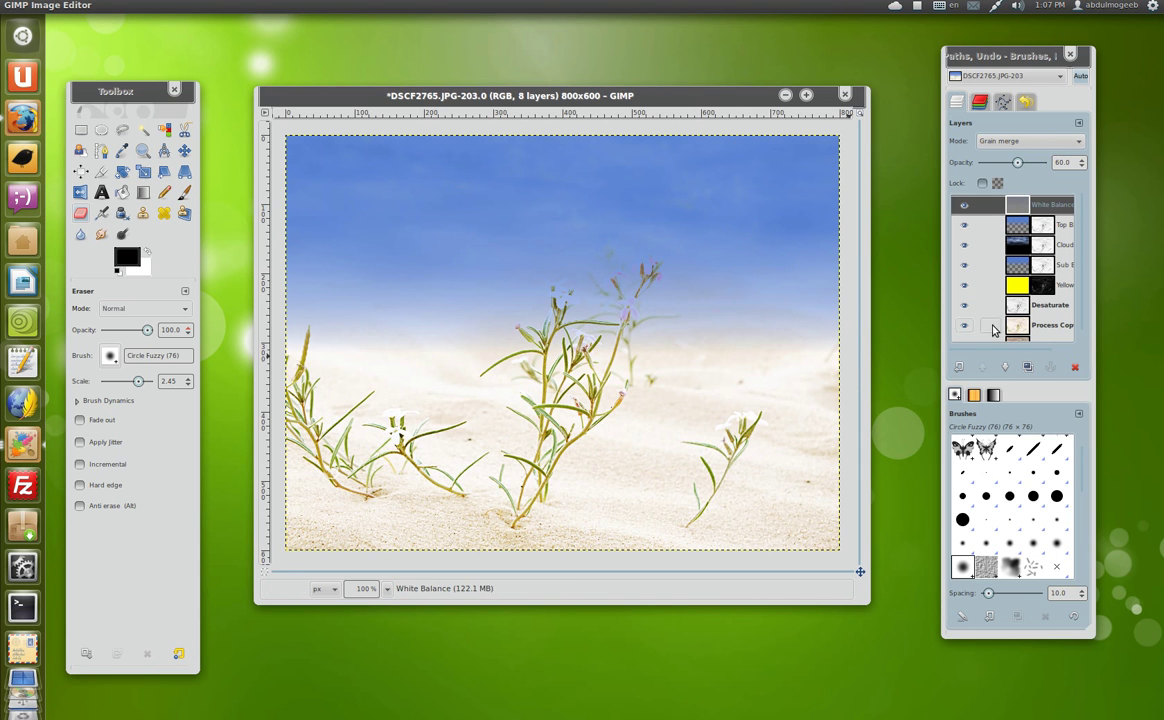
Erase straight horizontal bands across the sky on the Top Blue and Sub Blue layers
{"action": "left_click", "coordinate": [1037, 228]}
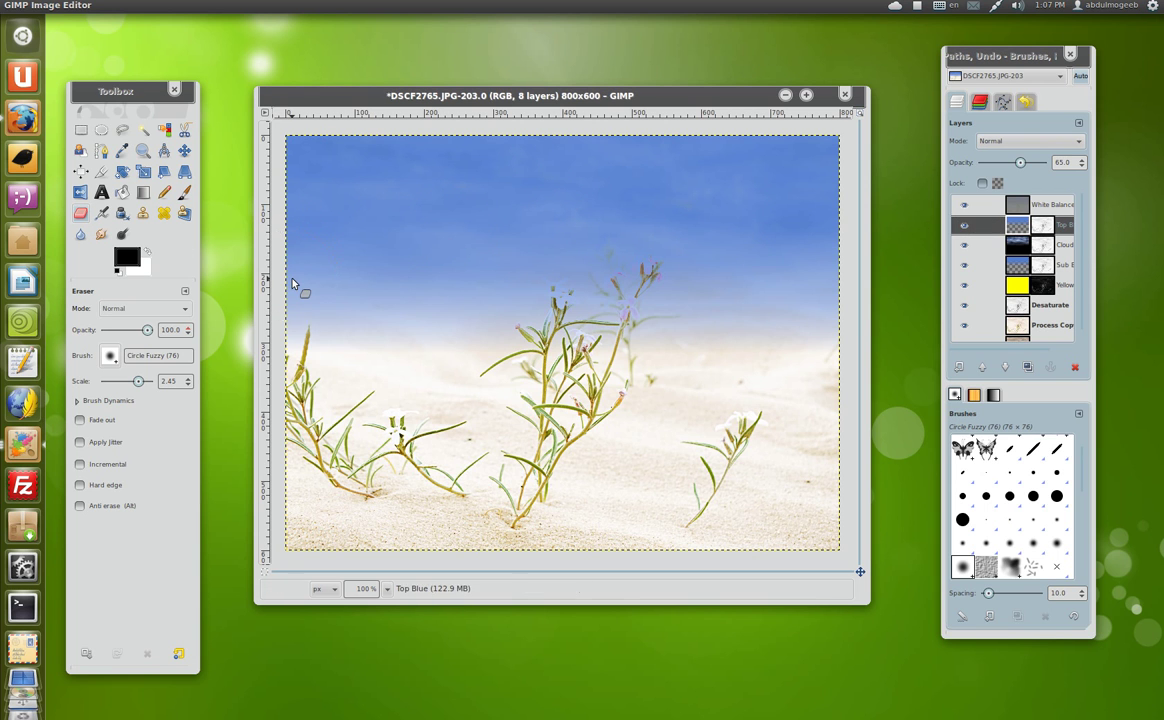
{"action": "key", "text": "shift"}
{"action": "key", "text": "ctrl"}
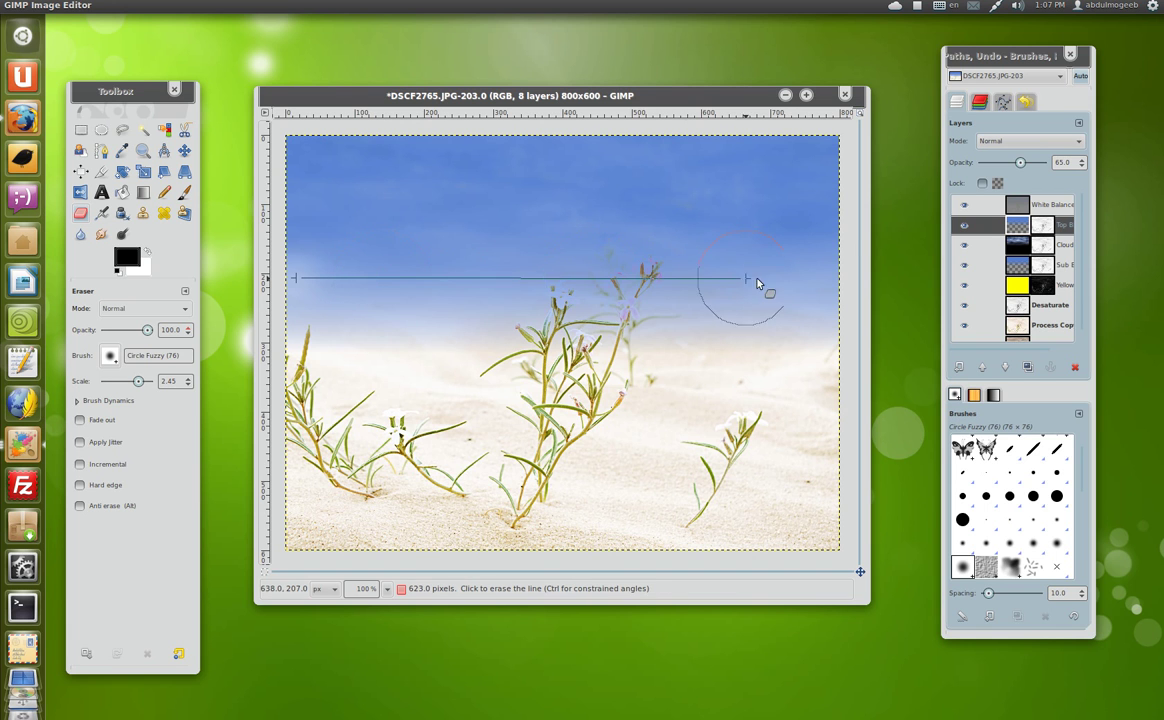
{"action": "left_click", "coordinate": [836, 278]}
{"action": "left_click", "coordinate": [1055, 264]}
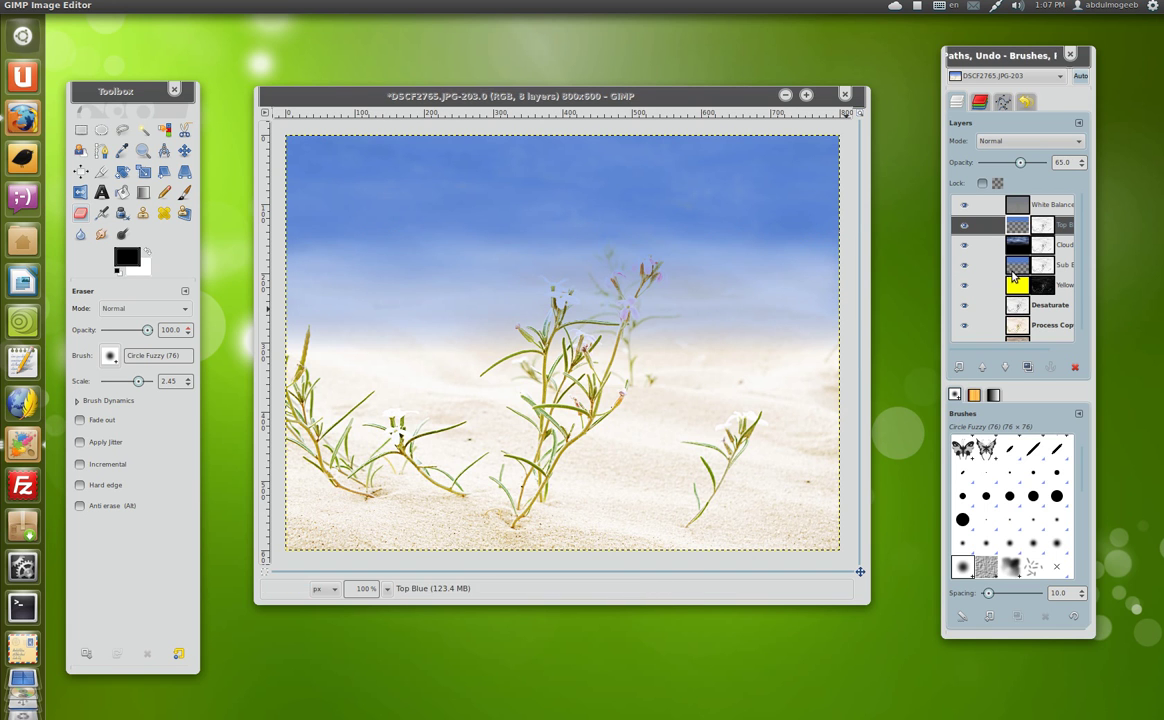
{"action": "left_click", "coordinate": [306, 287], "text": "shift"}
{"action": "mouse_move", "coordinate": [287, 292]}
{"action": "left_mouse_down"}
{"action": "mouse_move", "coordinate": [867, 321]}
{"action": "mouse_move", "coordinate": [265, 276]}
{"action": "left_mouse_up"}
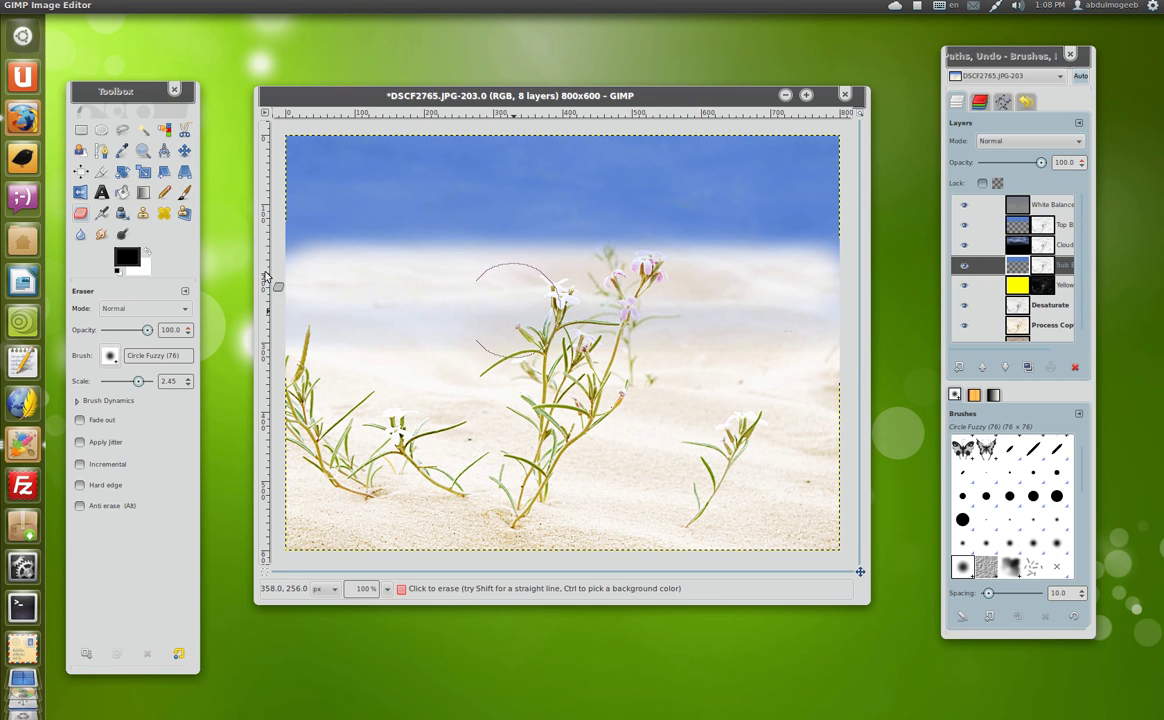
{"action": "mouse_move", "coordinate": [265, 276]}
{"action": "left_mouse_down"}
{"action": "mouse_move", "coordinate": [834, 281]}
{"action": "mouse_move", "coordinate": [822, 324]}
{"action": "left_mouse_up"}
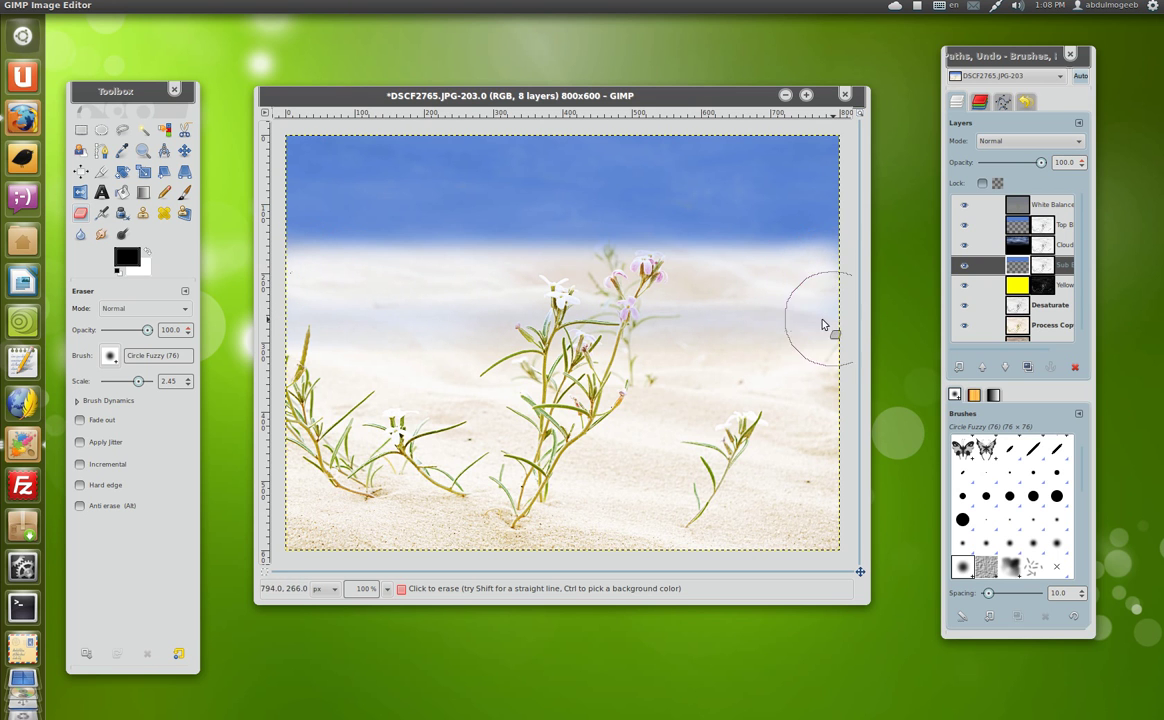
Enlarge the Circle Fuzzy eraser scale to 7.04 on Top Blue, then reselect Sub Blue
{"action": "left_click", "coordinate": [1050, 225]}
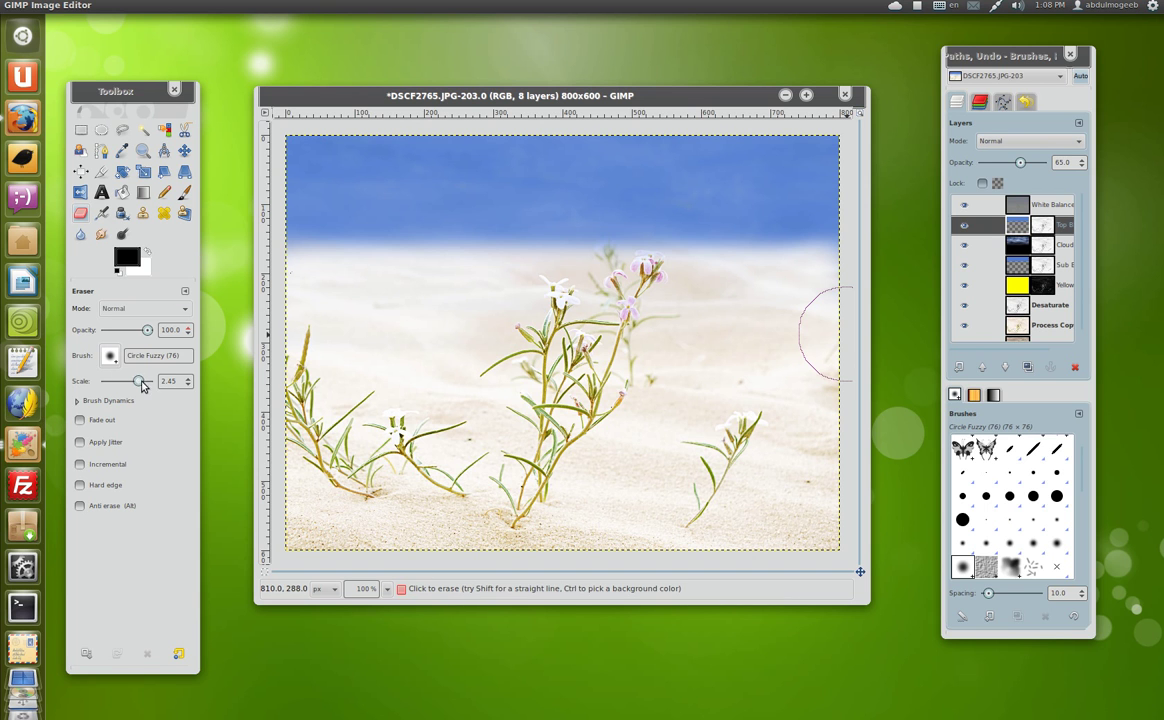
{"action": "left_click_drag", "start_coordinate": [141, 381], "coordinate": [151, 388]}
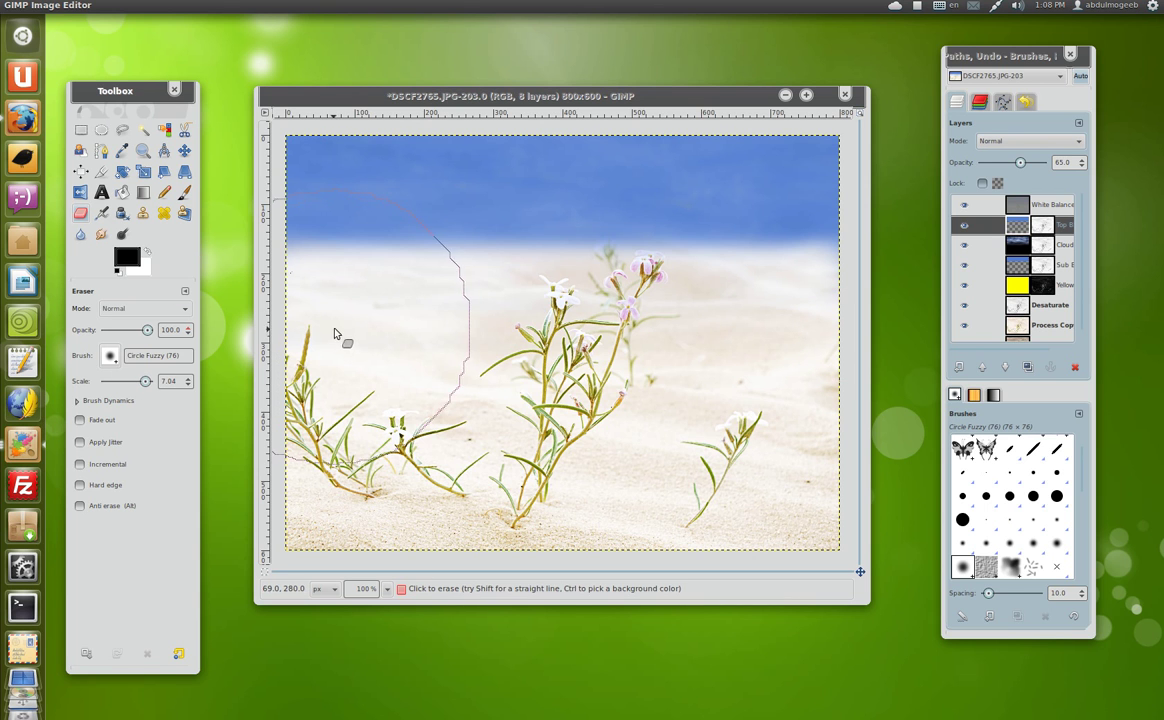
{"action": "left_click", "coordinate": [1050, 265]}
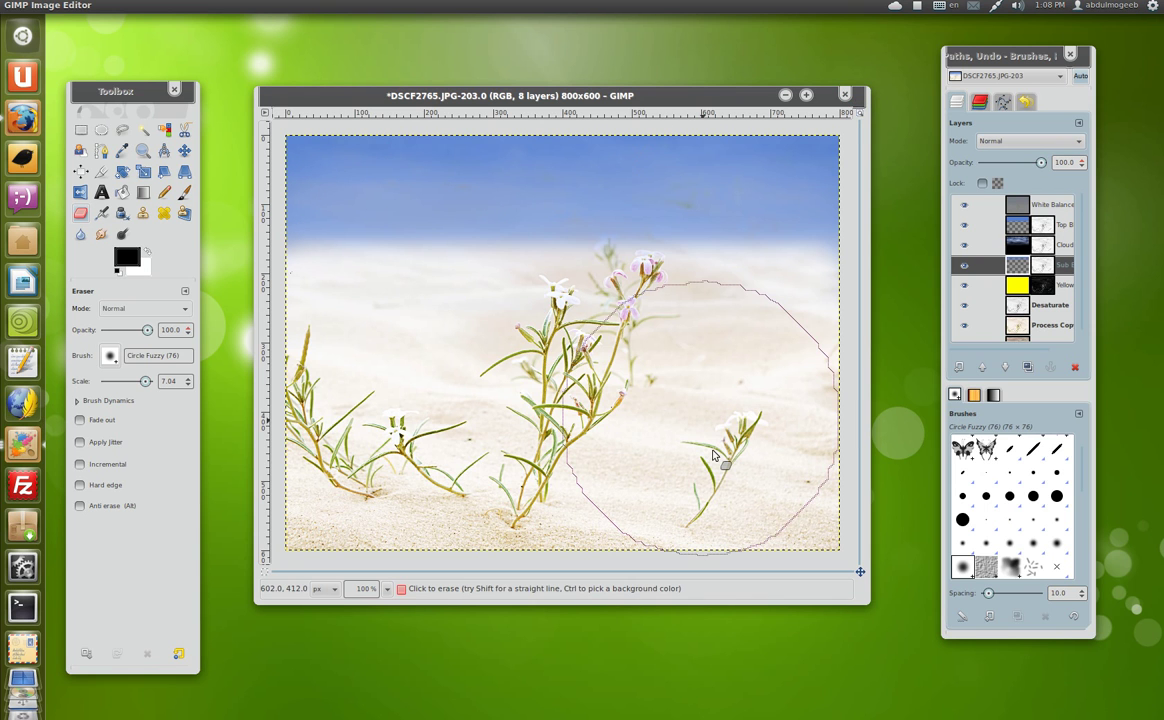
Close DSCF2765.JPG and discard its changes with Don't Save
{"action": "left_click", "coordinate": [844, 94]}
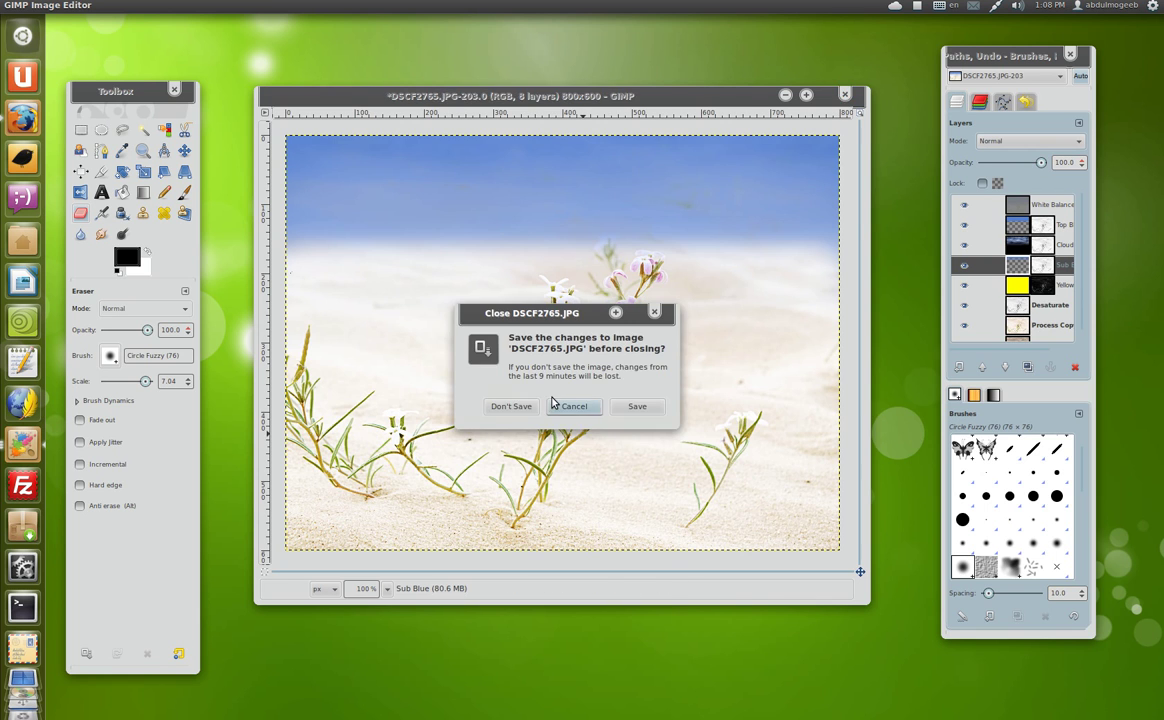
{"action": "left_click", "coordinate": [512, 407]}
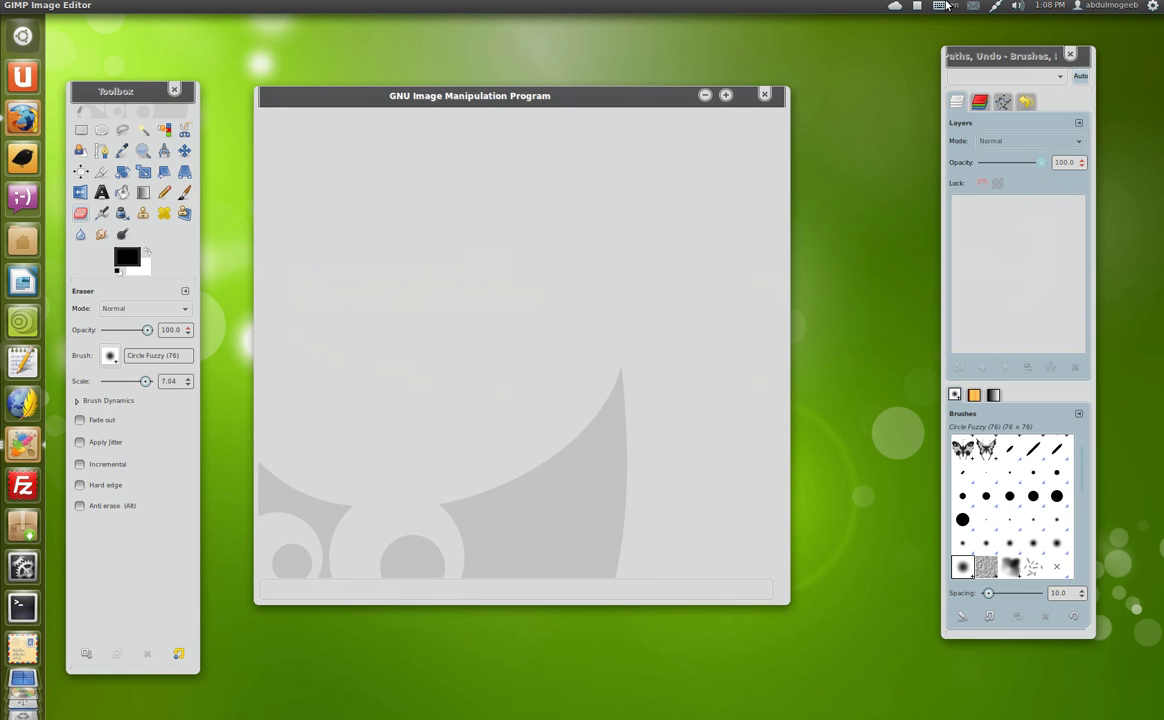